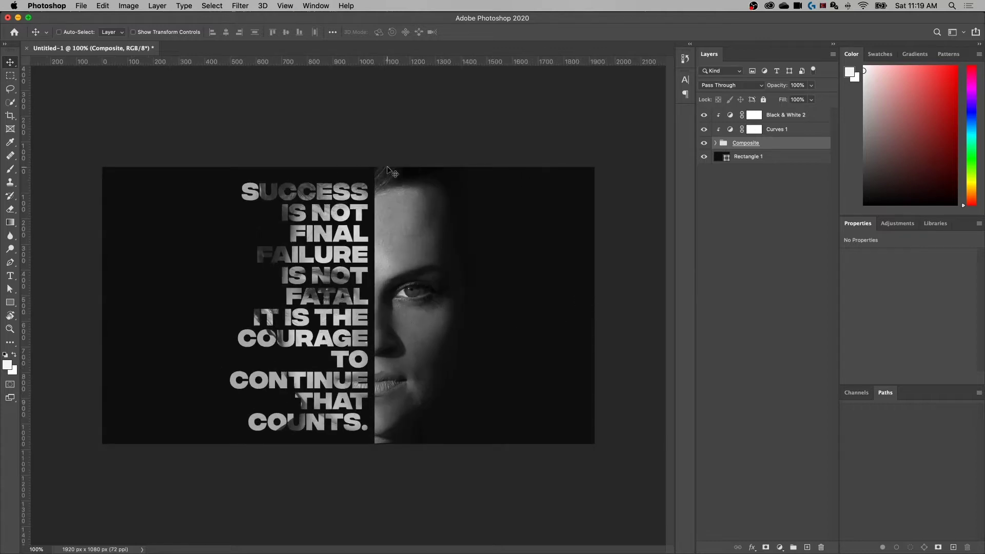
- Group the Black & White 2, Curves 1 and Composite layers together and hide the resulting group
right_click(781, 118)
right_click(766, 146)
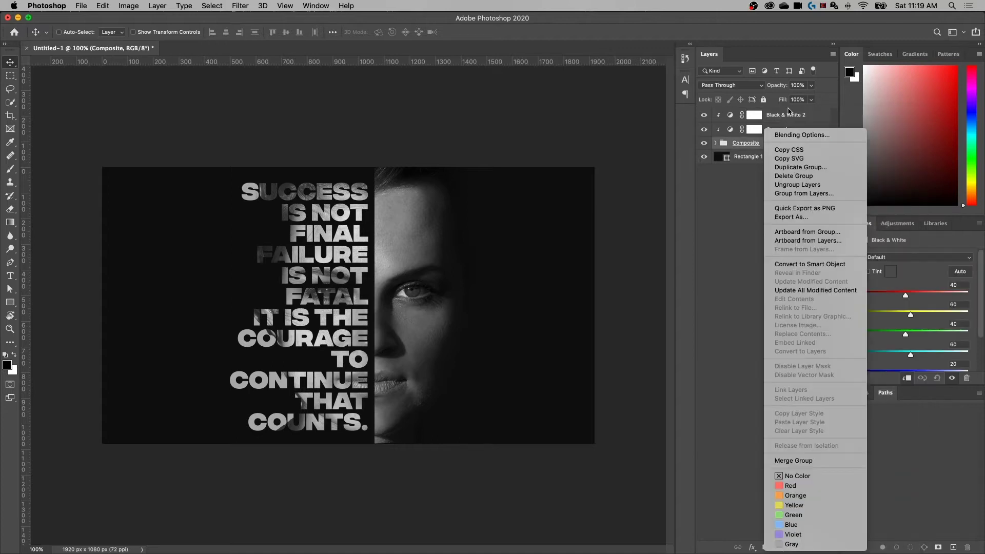
left_click(786, 116)
left_click(815, 116)
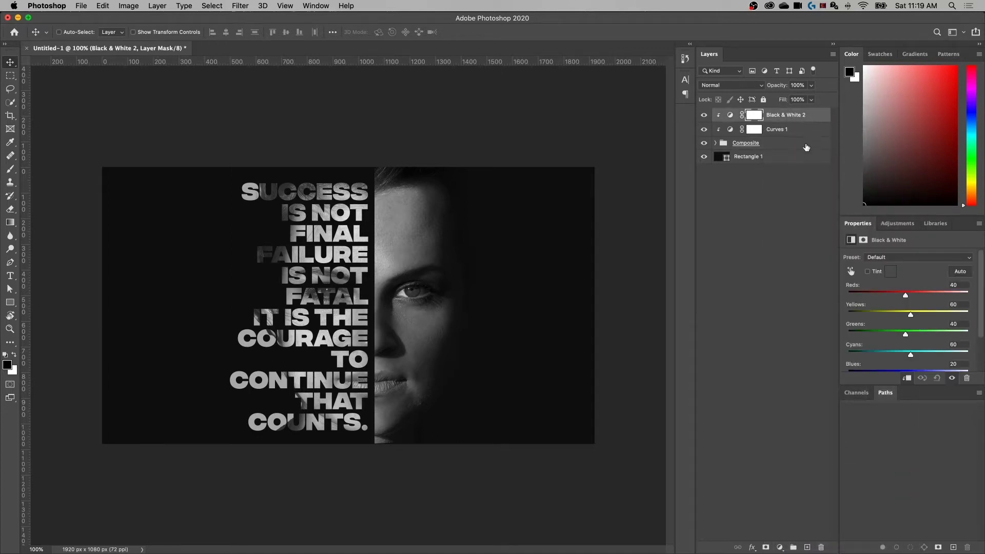
left_click(807, 144, "shift")
key("super+g")
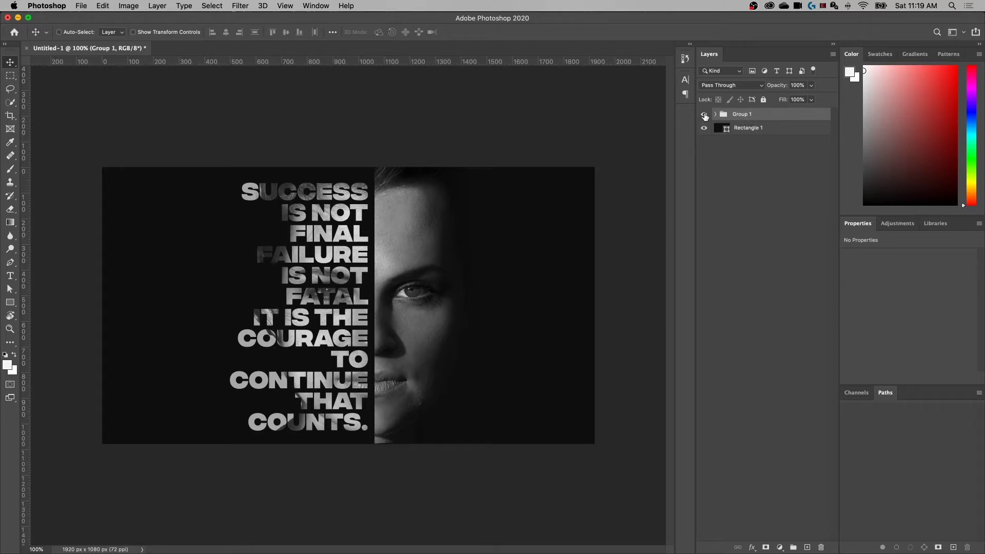
left_click(704, 115)
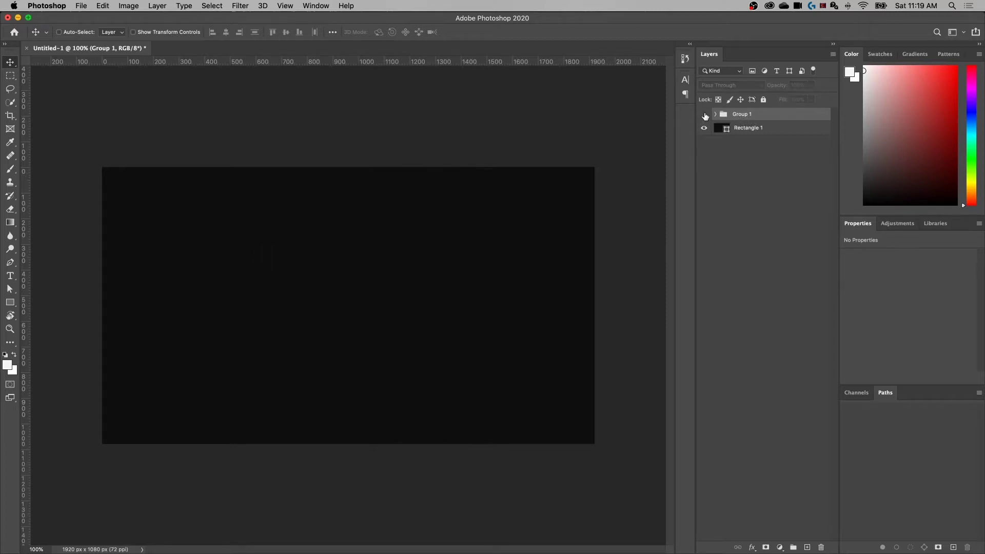
- Inspect the fill colour of the Rectangle 1 background shape without changing it
left_click(739, 132)
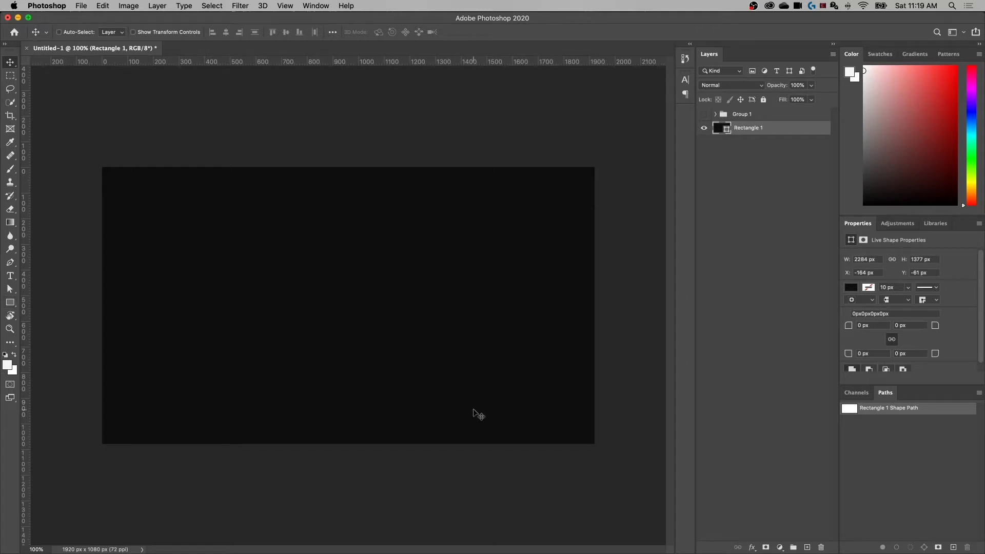
double_click(720, 130)
left_click_drag(740, 66, 570, 94)
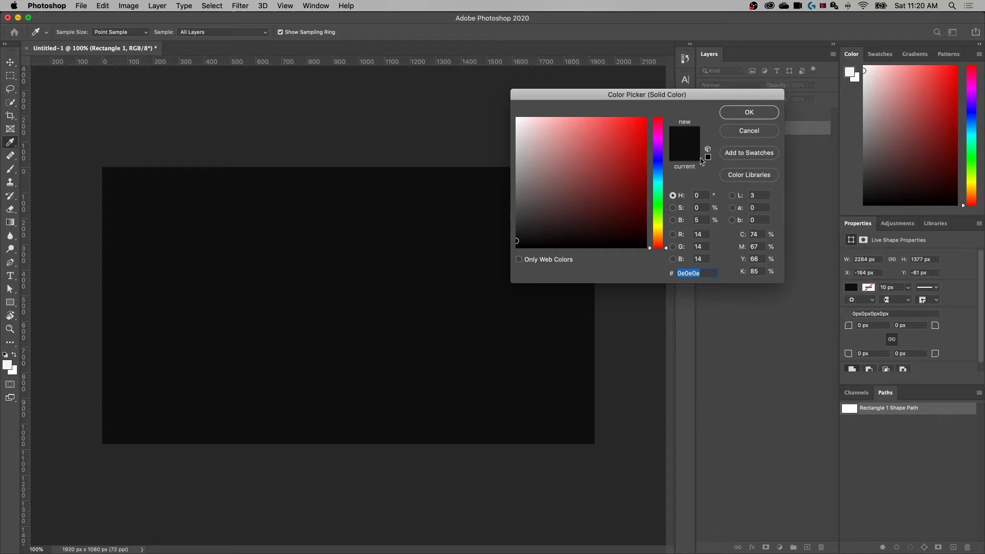
left_click(749, 113)
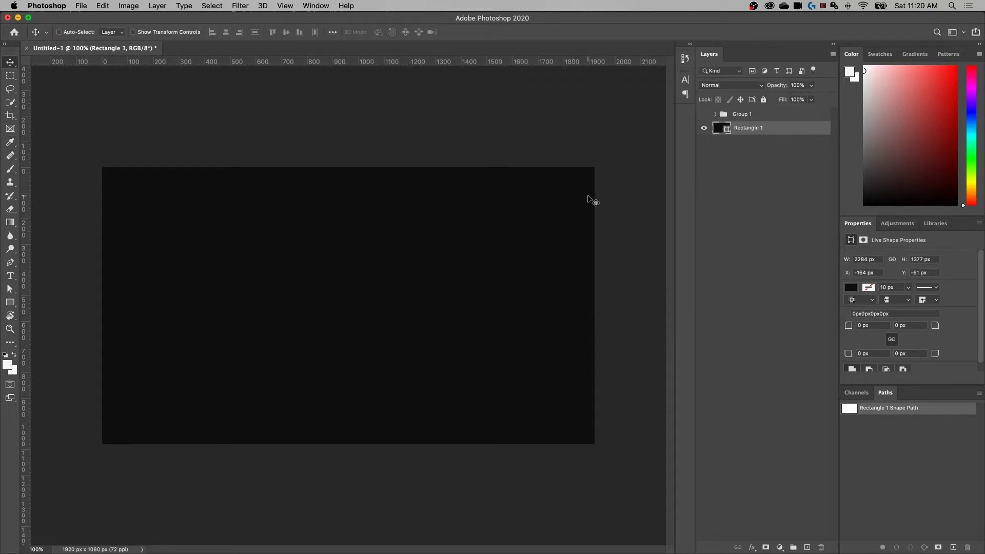
- Place the Unsplash portrait JPEG from the assets folder as an embedded image above the background rectangle, keeping its default size
left_click(83, 6)
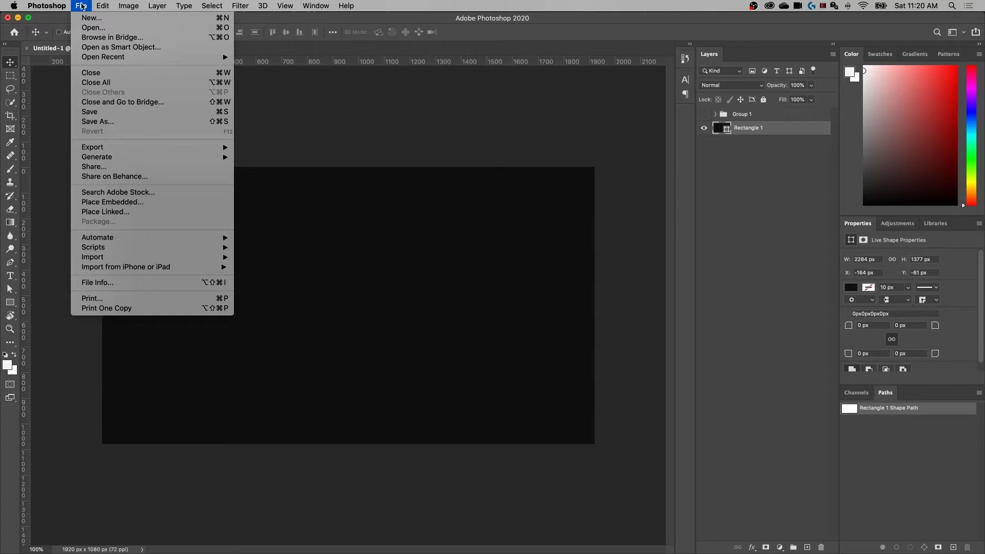
left_click(117, 202)
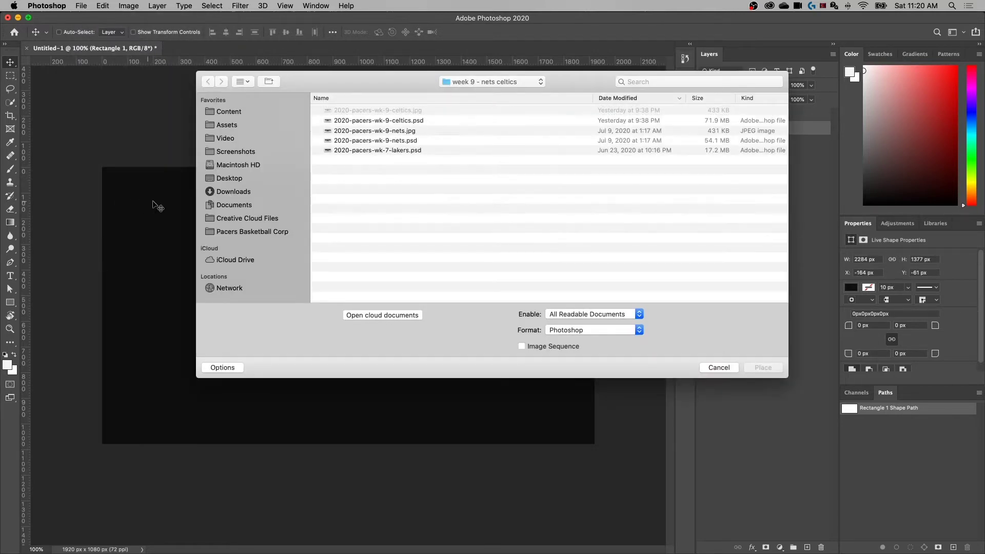
left_click(413, 110)
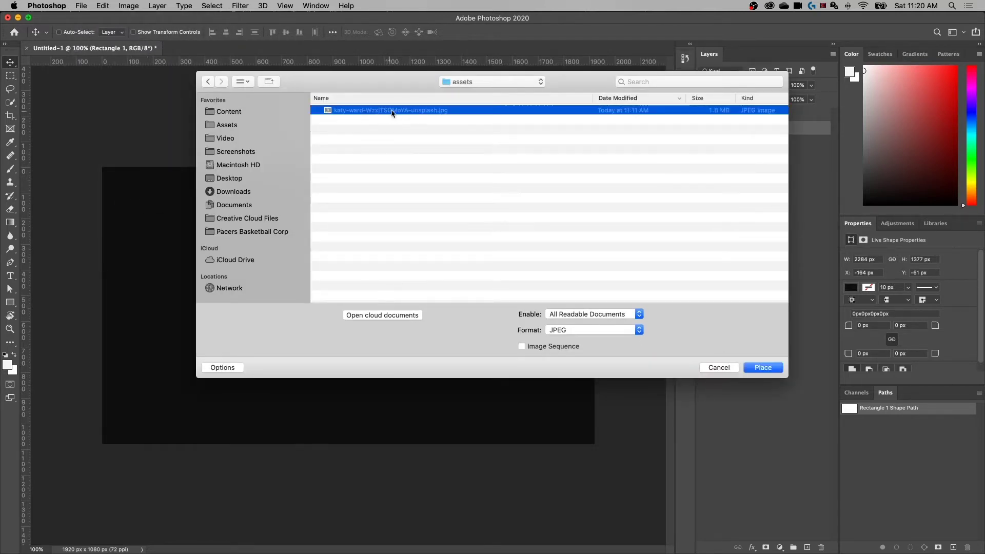
left_click(764, 368)
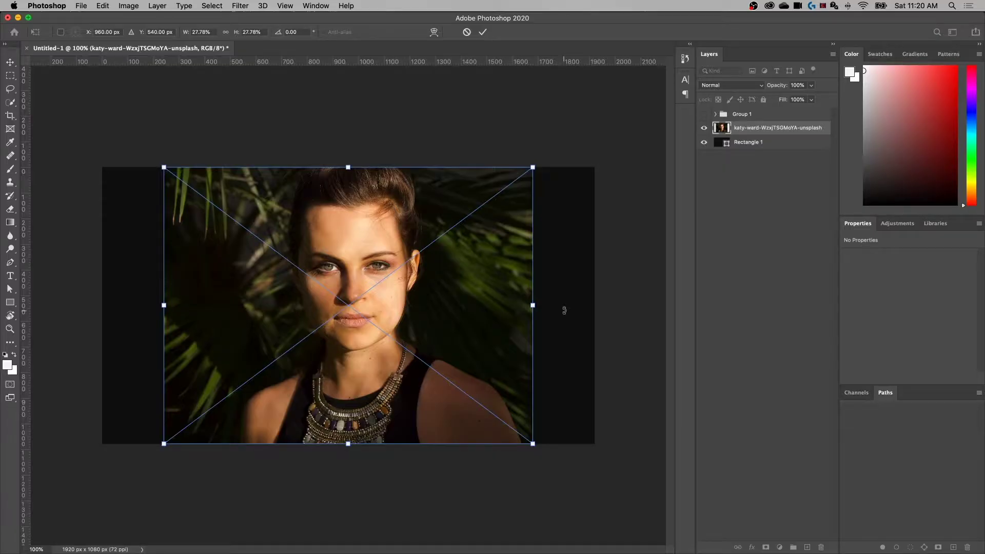
key("Return")
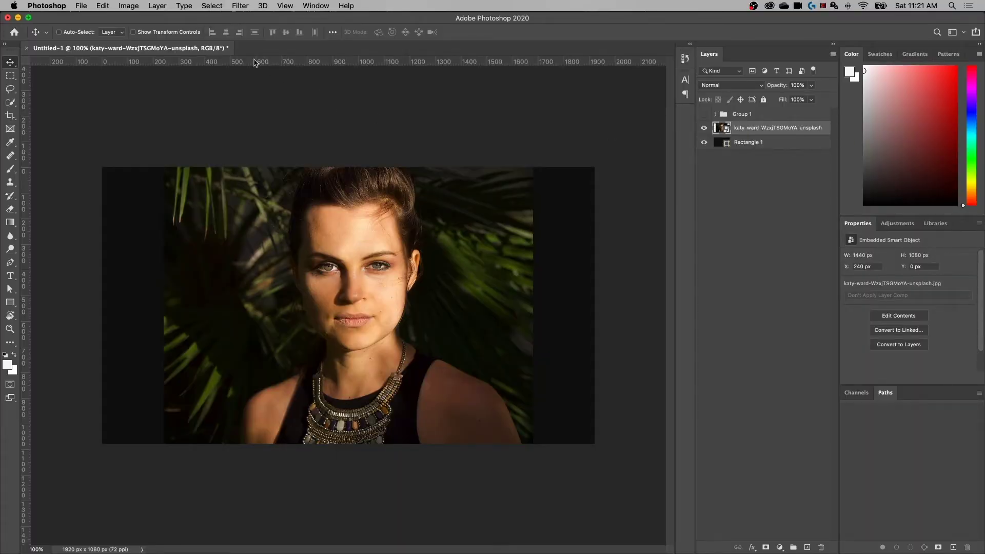
- Select the woman in the photo with Subject selection and mask out the background around her
left_click(212, 6)
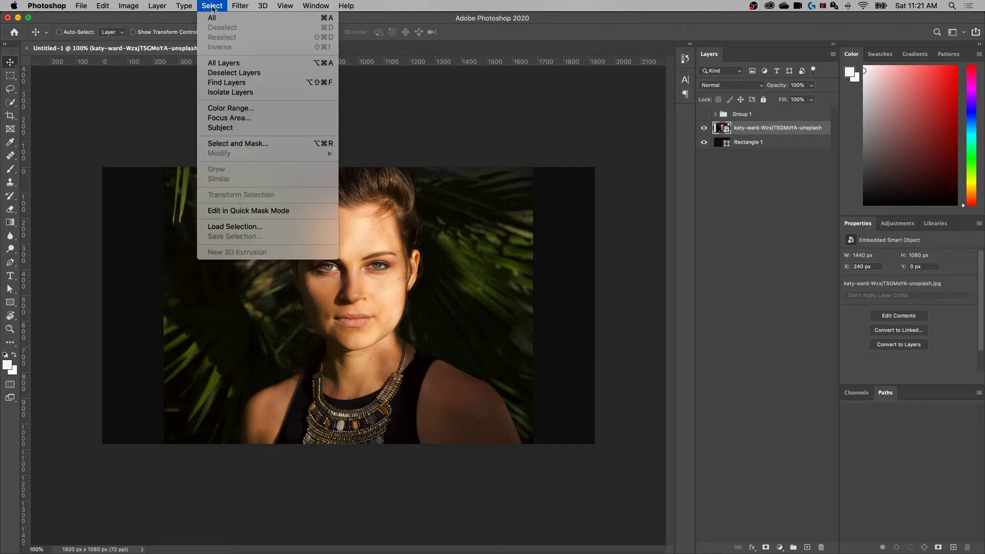
left_click(230, 129)
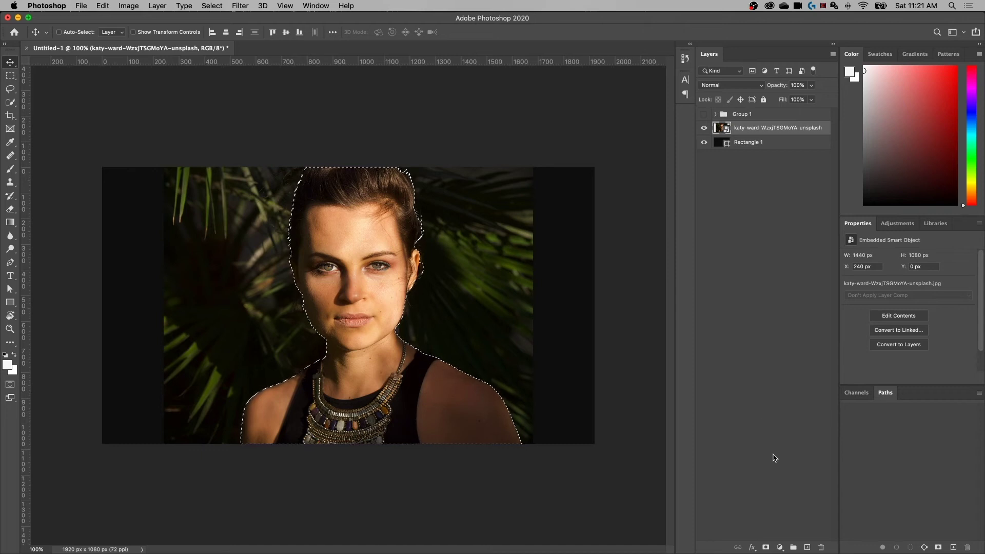
left_click(767, 547)
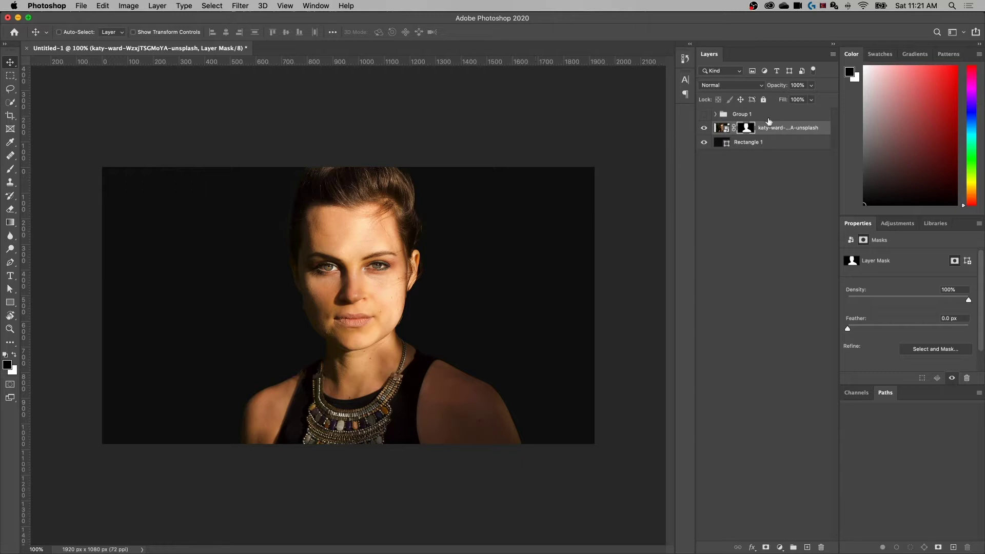
- Refine the portrait's layer mask in Select and Mask, brushing away the stray edge along the shadowed cheek and jaw
double_click(745, 130)
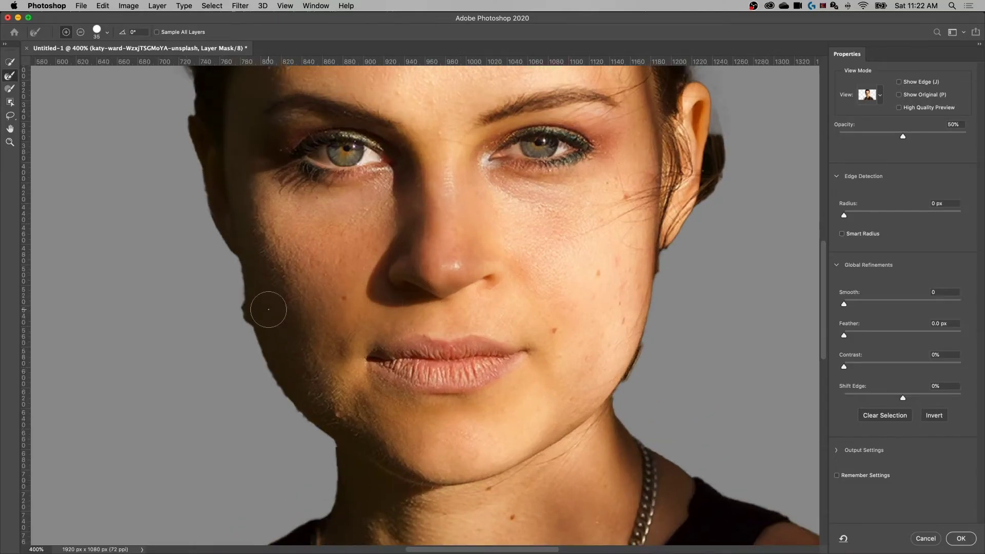
left_click_drag(264, 308, 383, 280)
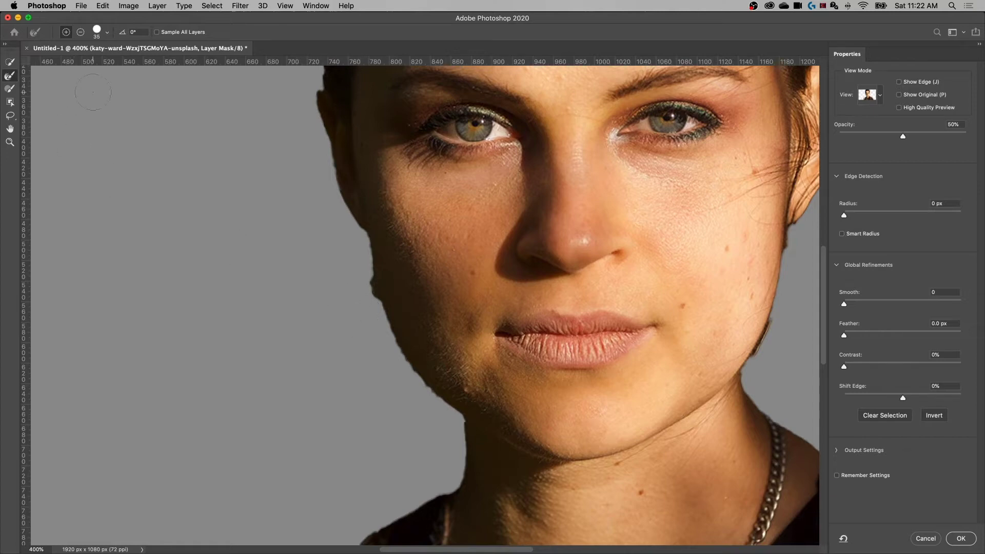
left_click(7, 90)
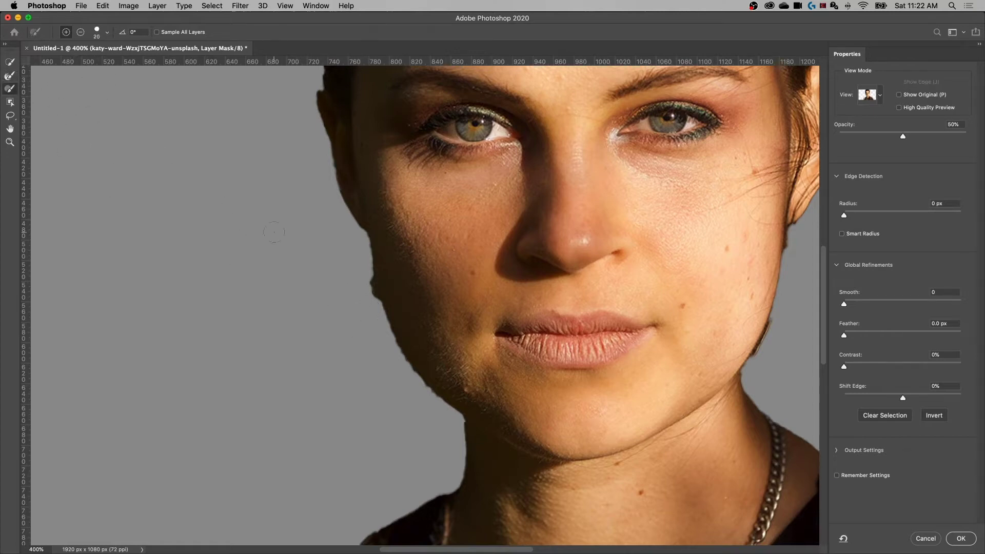
key("alt")
left_click(961, 538)
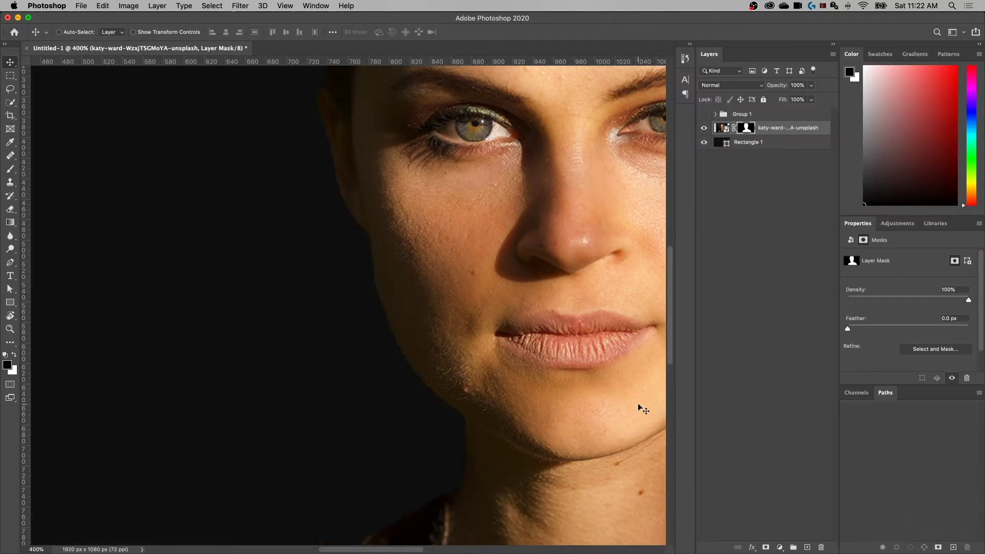
- Enlarge the masked portrait to about 163% and move it so the face fills the canvas height just right of centre
key("super+minus")
key("super+minus")
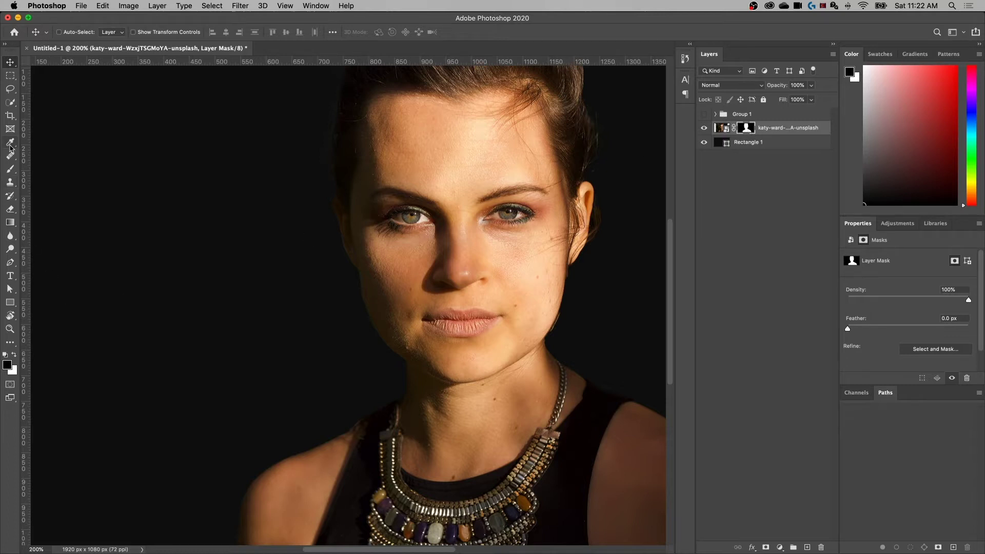
key("b")
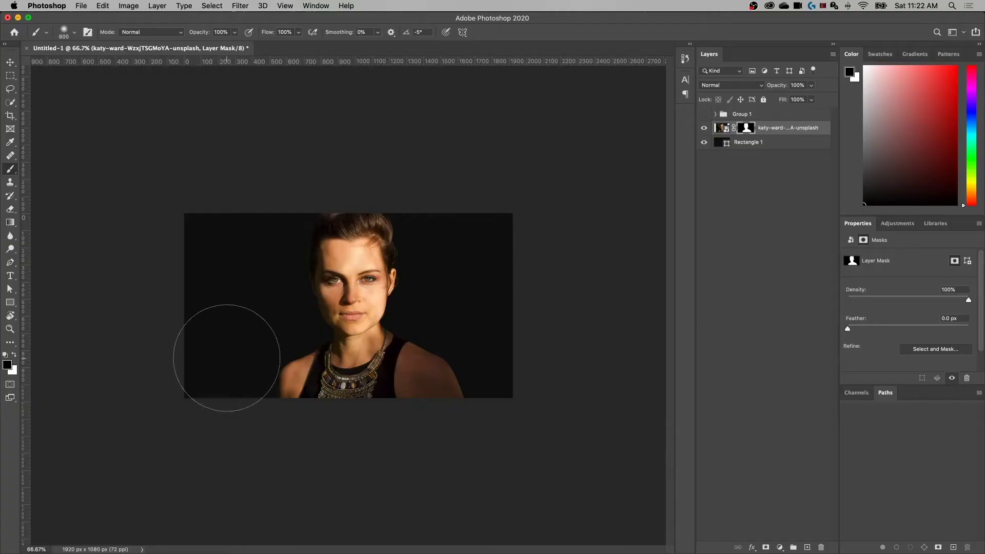
key("v")
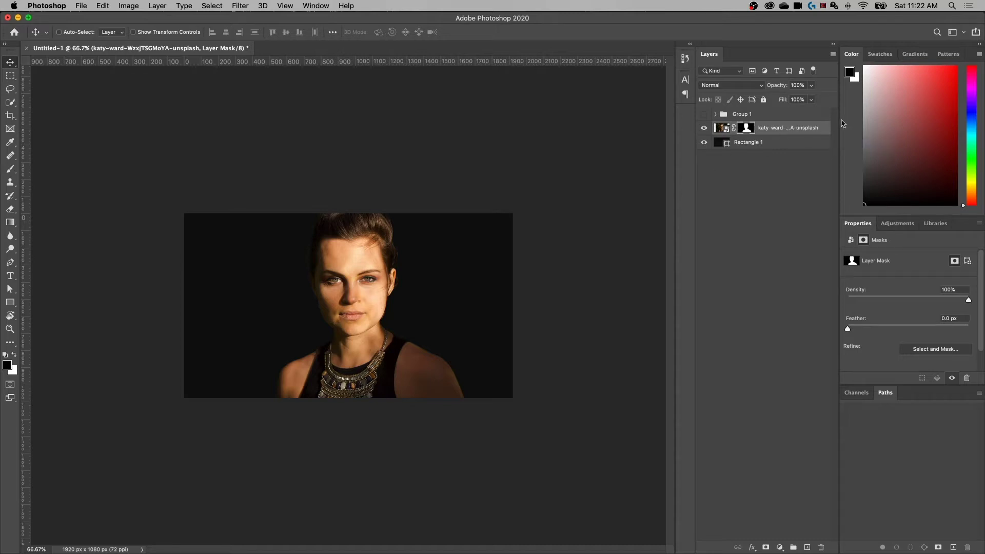
left_click(819, 130)
key("super")
key("super+t")
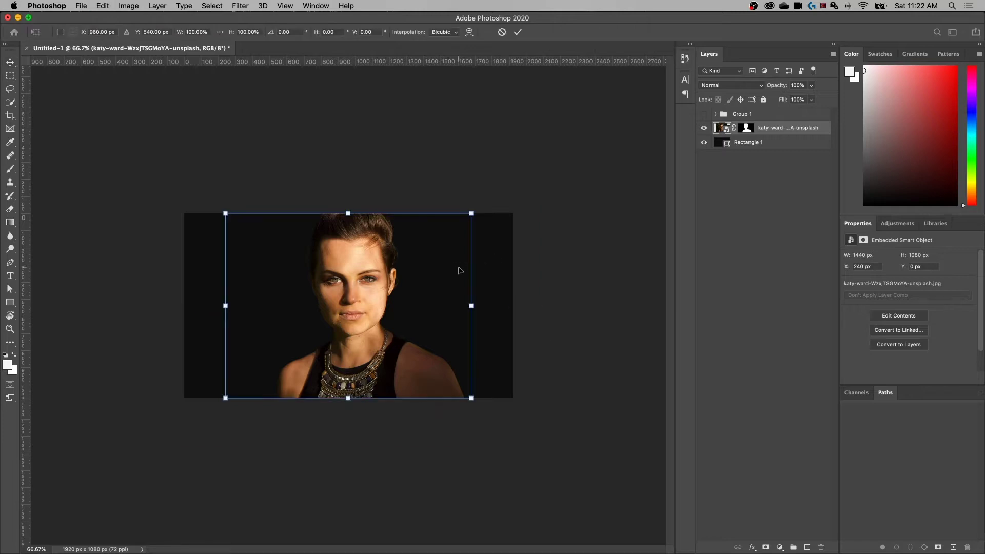
left_click_drag(471, 213, 557, 157)
left_click_drag(353, 284, 390, 327)
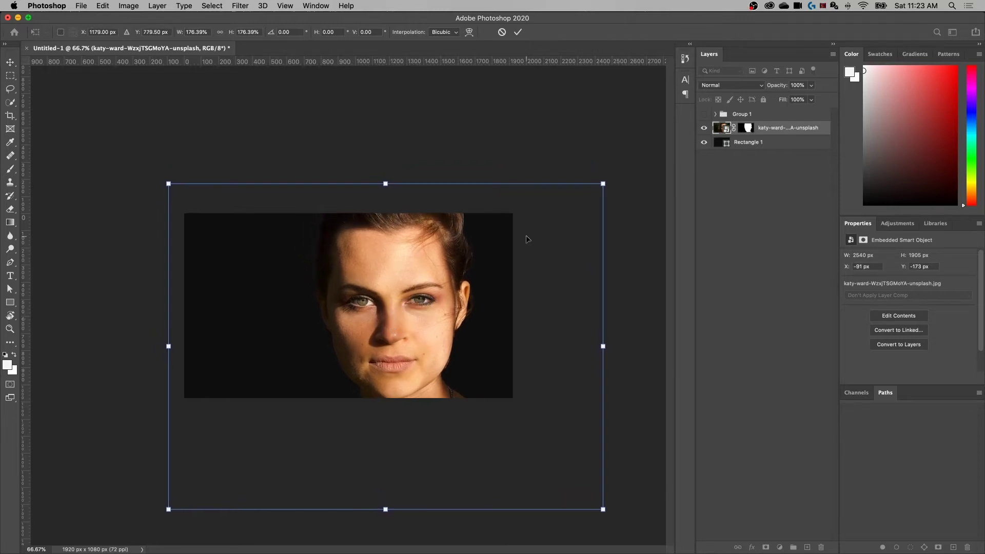
left_click_drag(604, 184, 587, 196)
left_click_drag(410, 304, 413, 305)
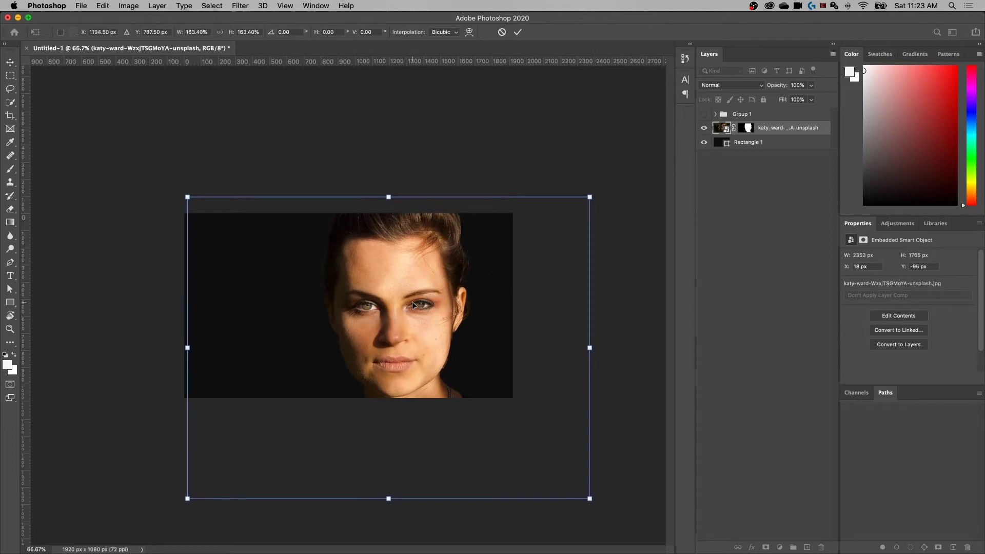
key("Return")
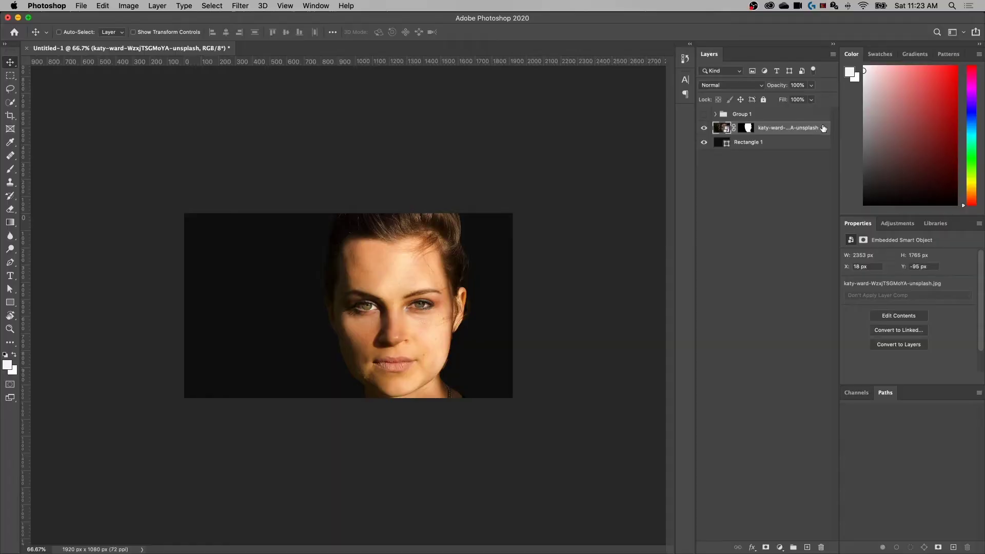
- Duplicate the portrait layer beneath the original and put the copy into a new collapsed group
left_click_drag(823, 127, 816, 138)
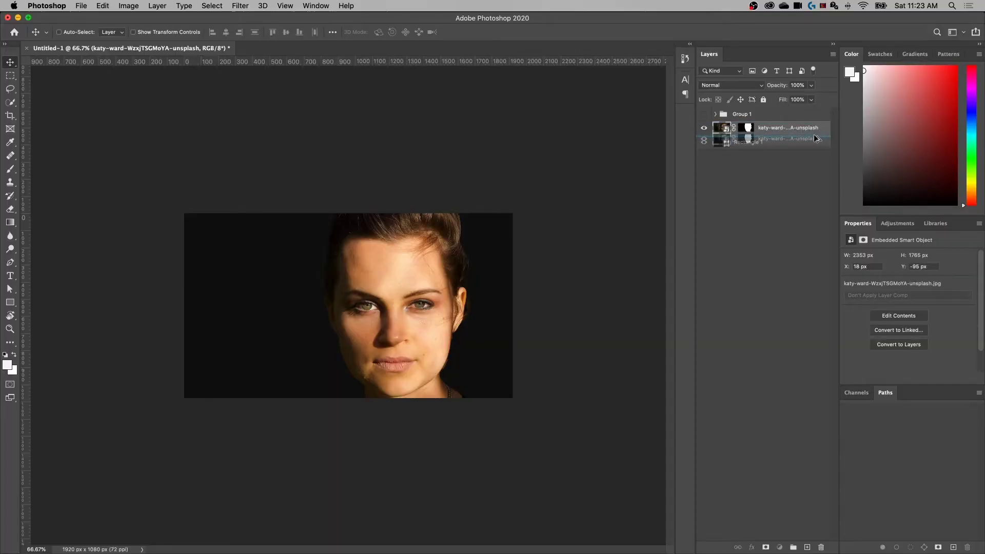
left_click_drag(814, 132, 815, 133)
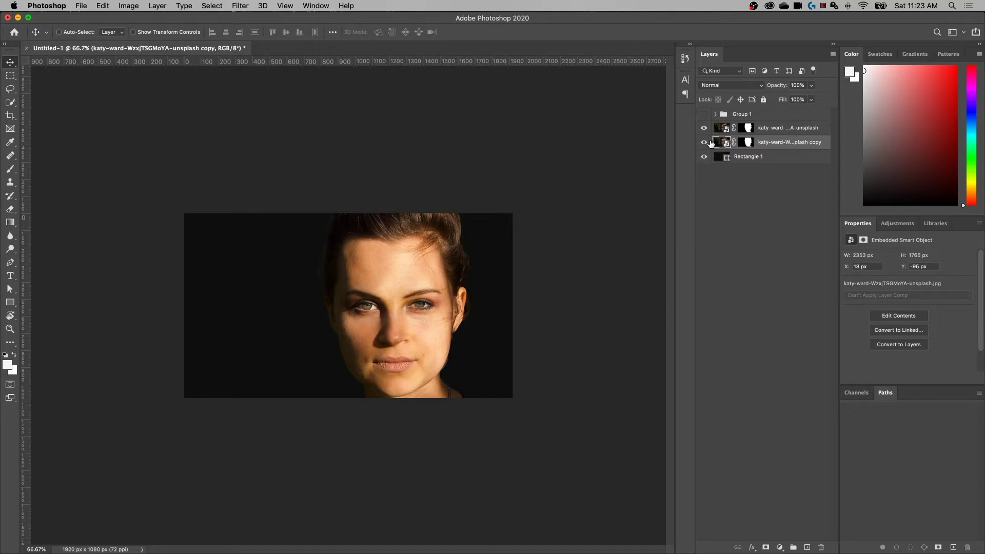
left_click(794, 547)
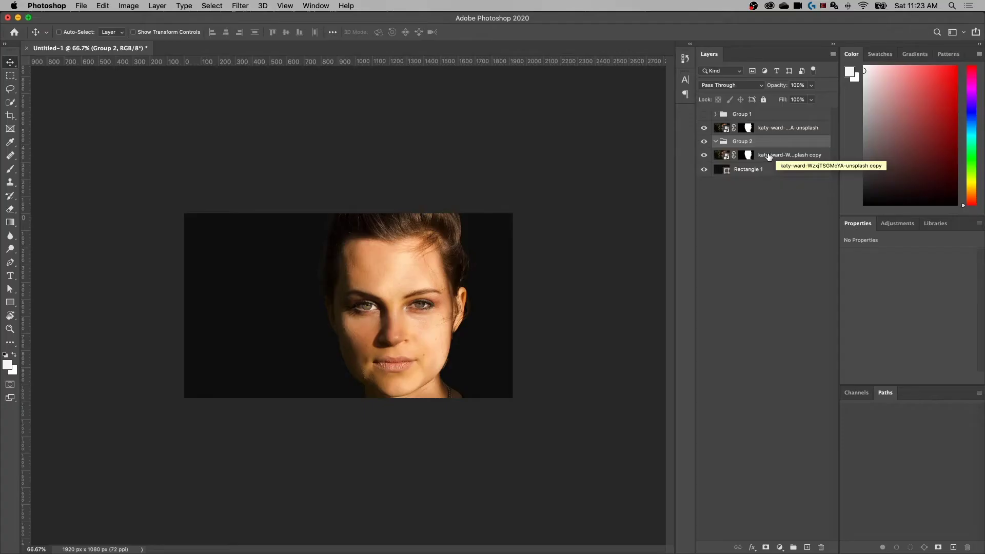
left_click_drag(769, 156, 751, 143)
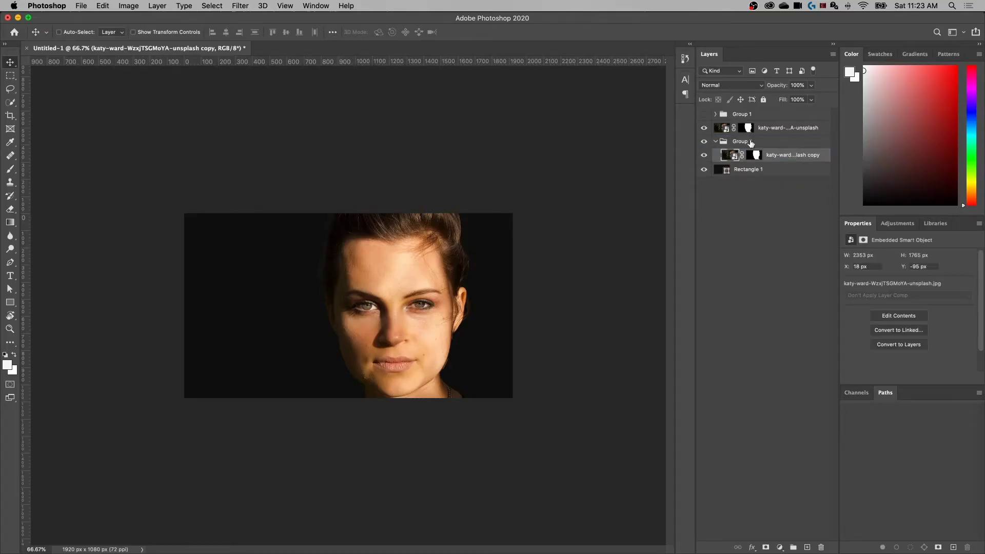
left_click(716, 142)
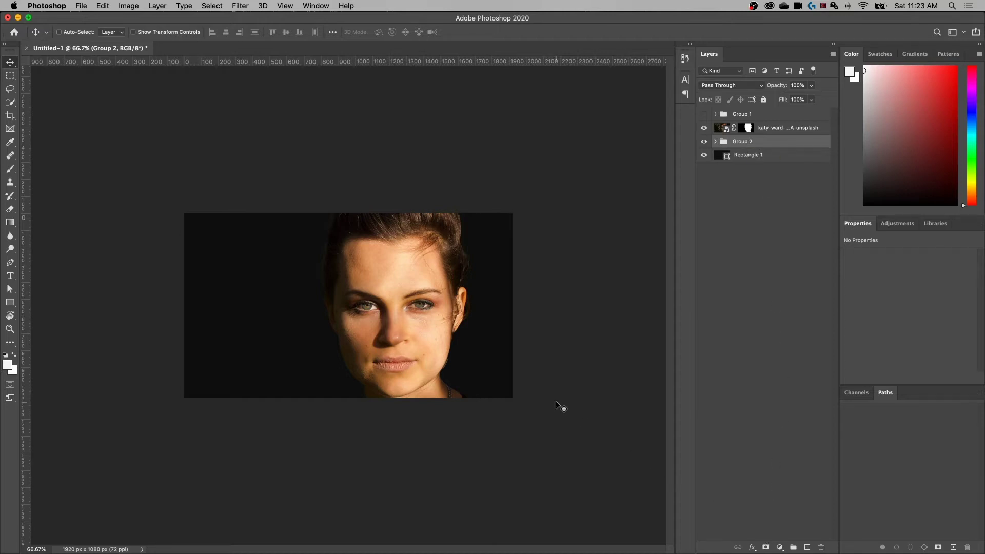
- Mask Group 2 with a rectangular selection from the face's centre line to the canvas's right edge, and hide the original portrait layer
left_click(10, 77)
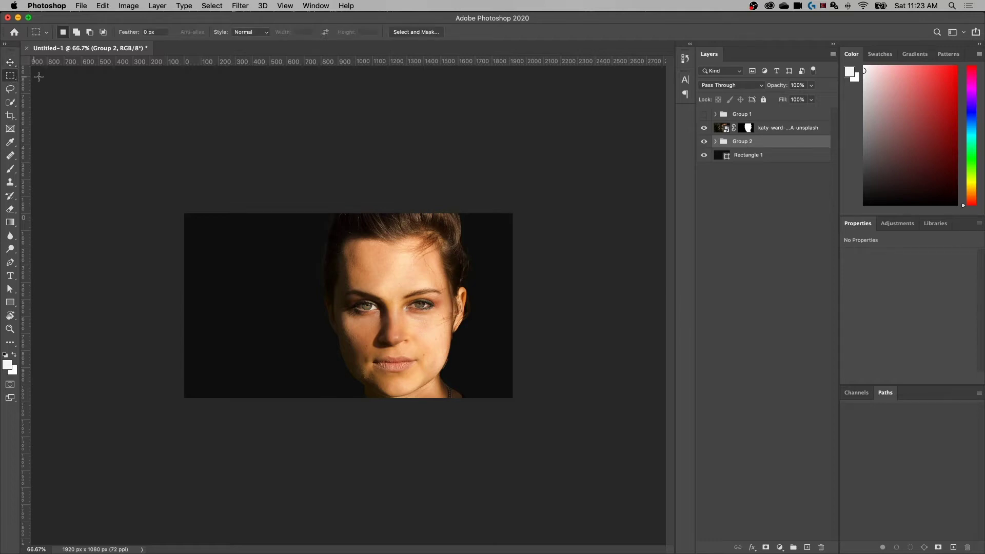
left_click_drag(513, 213, 393, 422)
left_click(766, 548)
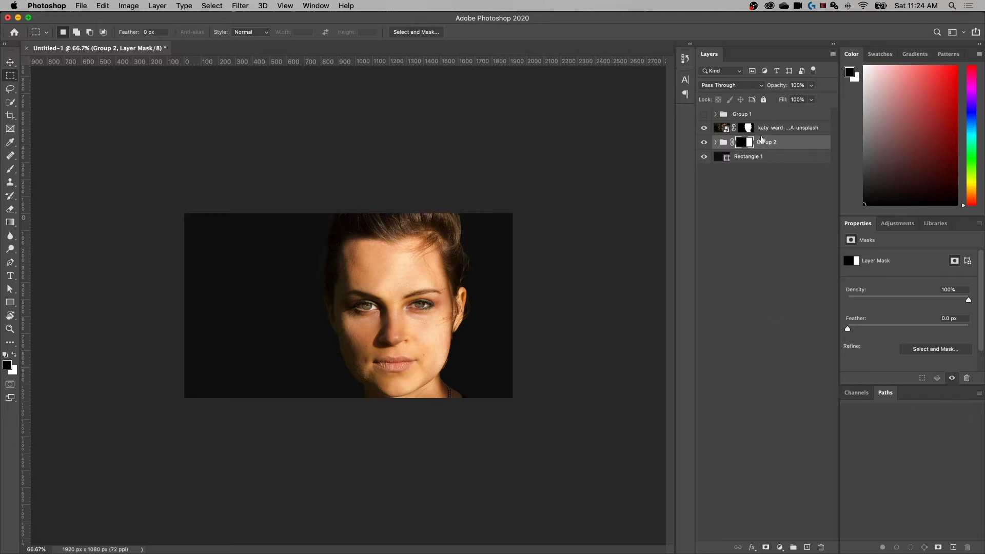
left_click(704, 128)
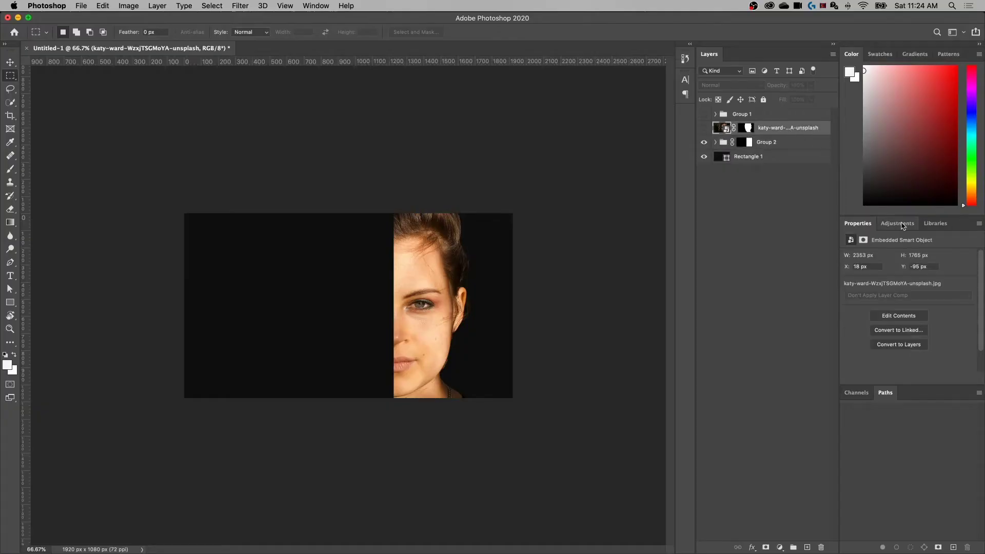
- Add a Black & White adjustment layer with the Default preset above the hidden portrait layer
left_click(902, 226)
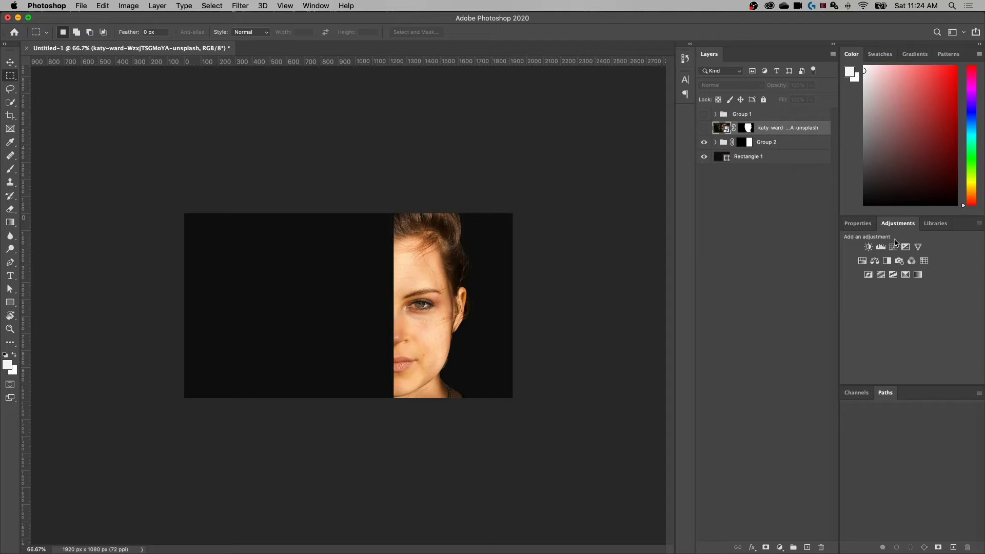
left_click(321, 6)
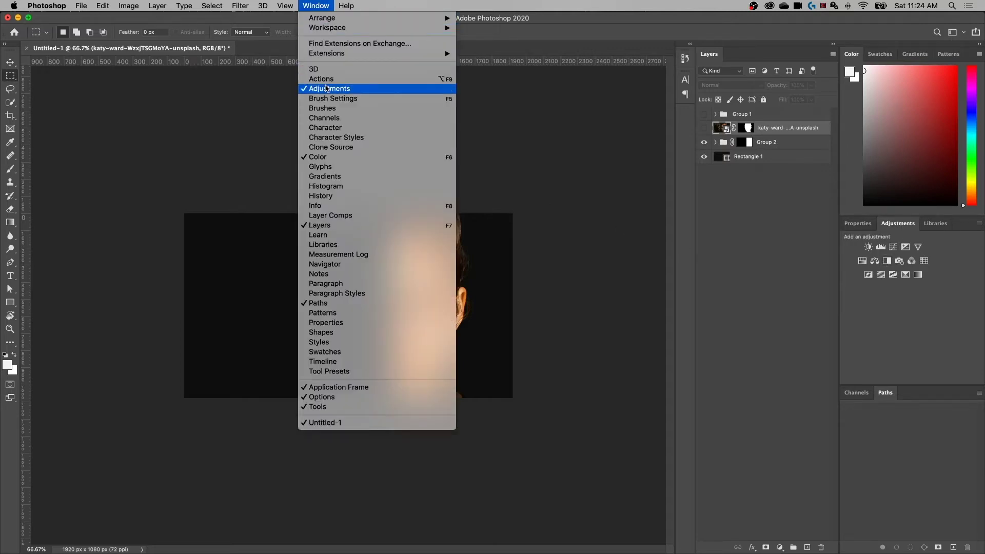
left_click(915, 224)
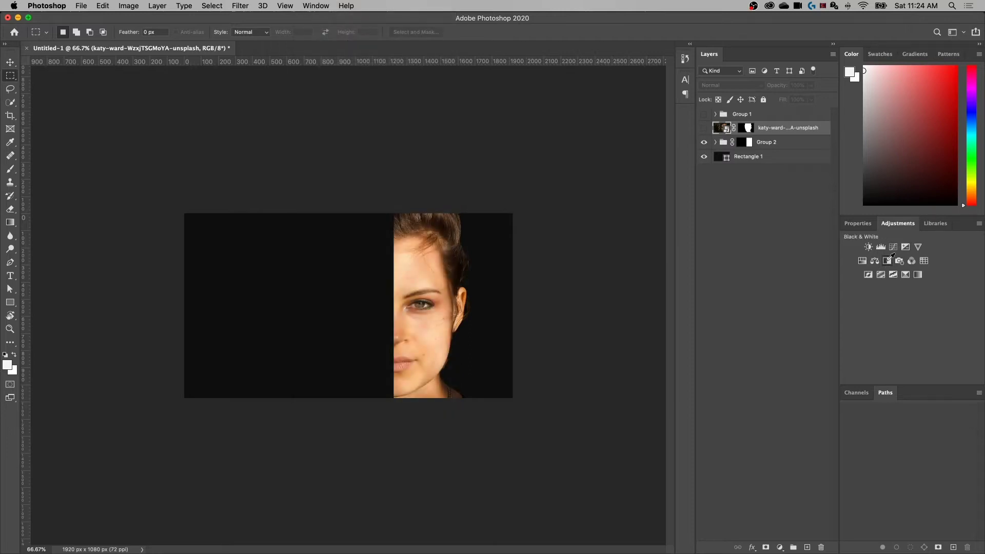
left_click(887, 261)
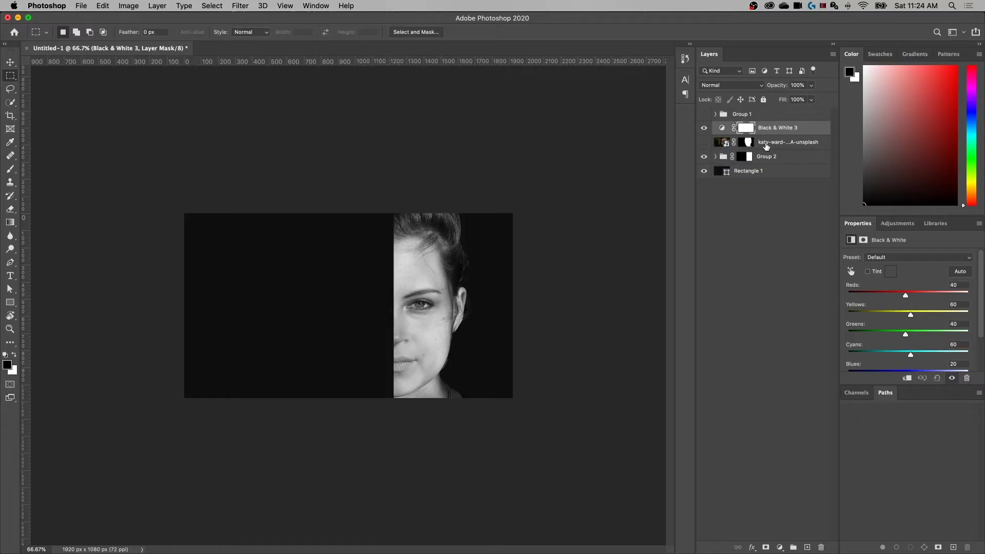
- Add the quote "Success is not final failure is not fatal it is the courage to continue that counts." beside the face, in a box about 568×924 px
left_click(766, 145)
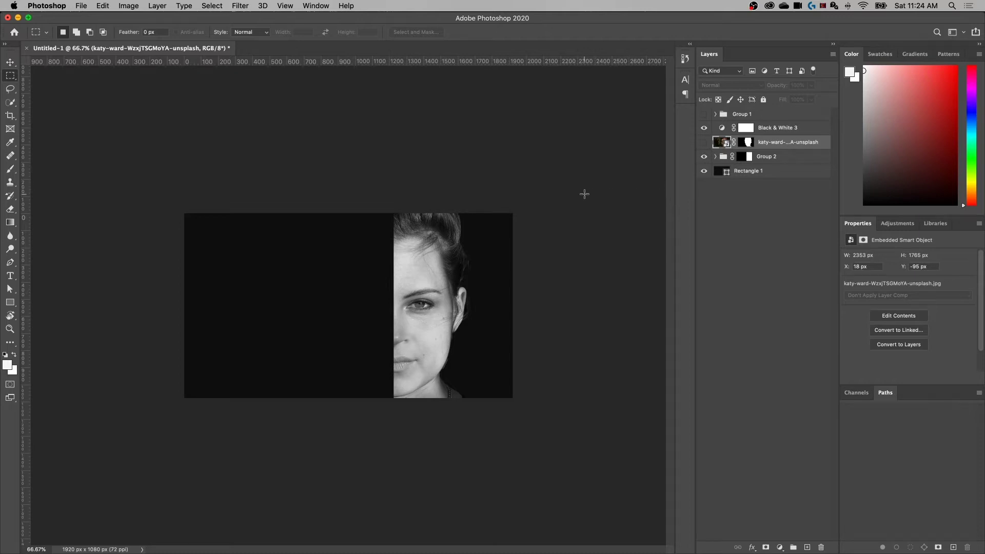
key("t")
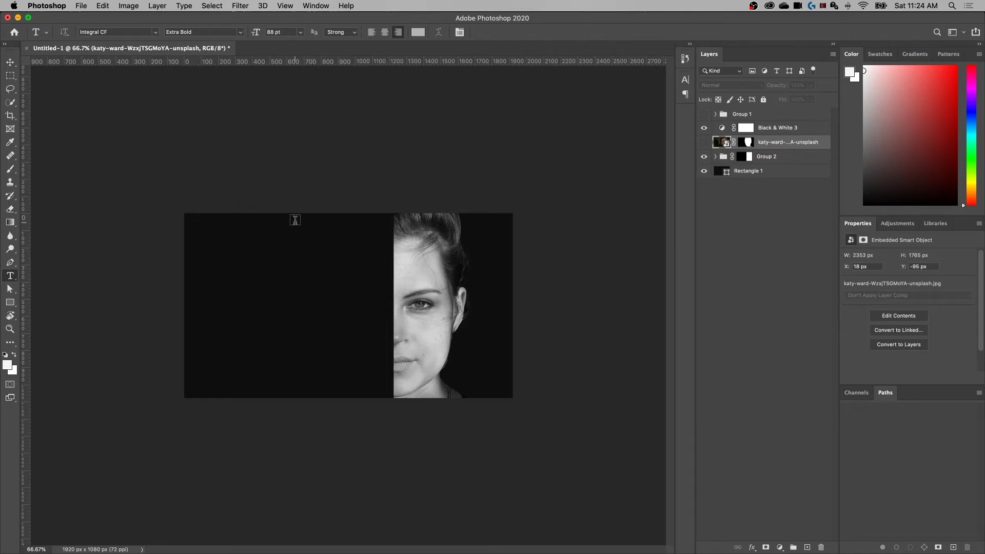
left_click_drag(291, 221, 389, 392)
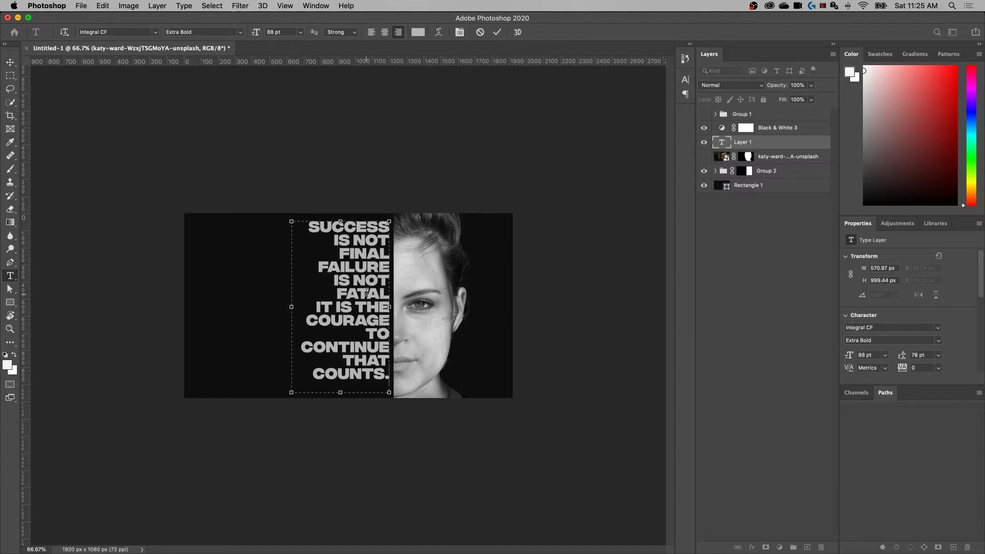
mouse_move(290, 307)
left_mouse_down()
mouse_move(265, 307)
mouse_move(291, 307)
left_mouse_up()
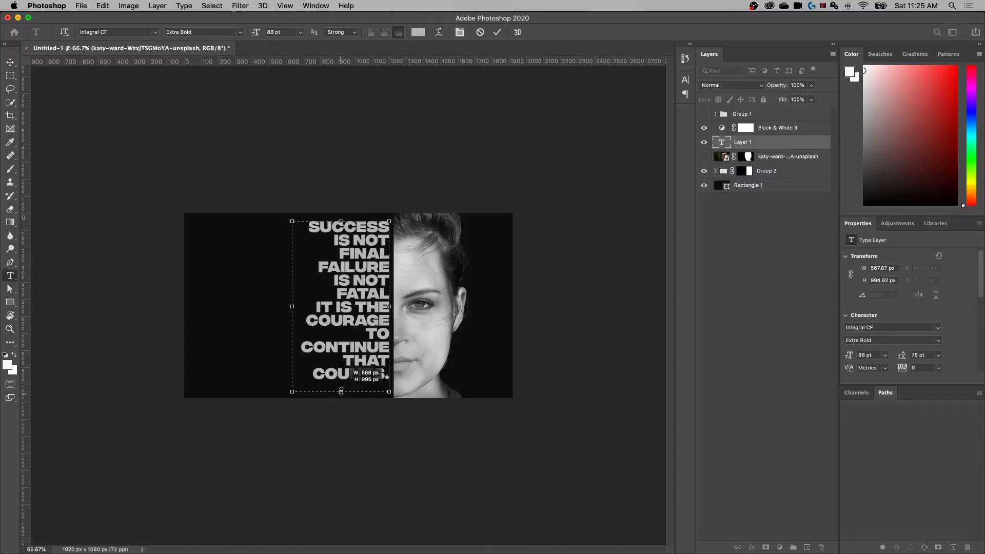
left_click_drag(341, 392, 343, 381)
left_click(9, 63)
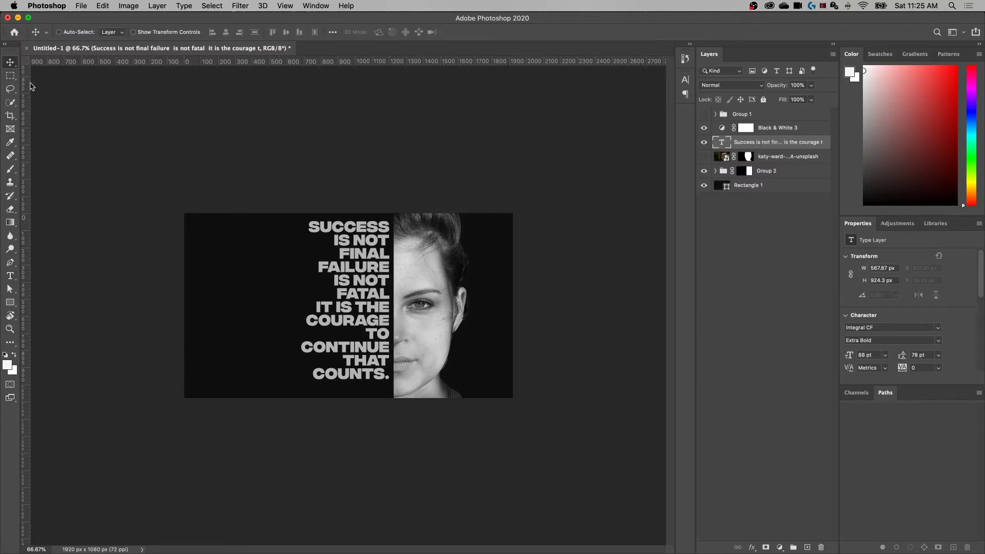
- Scale the quote text up proportionally to about 106% so it nearly fills the canvas height beside the face
key("super+t")
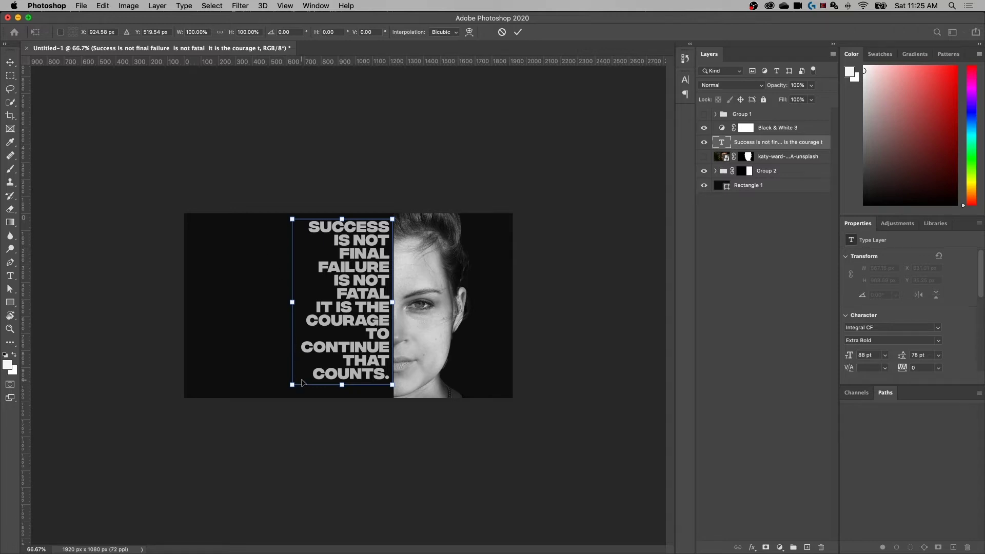
left_click_drag(293, 385, 266, 381)
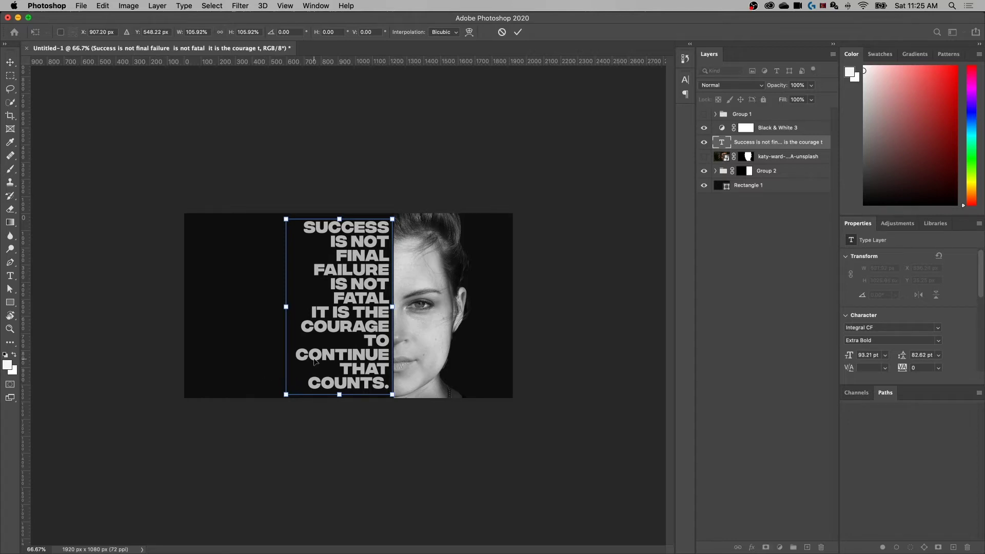
key("Return")
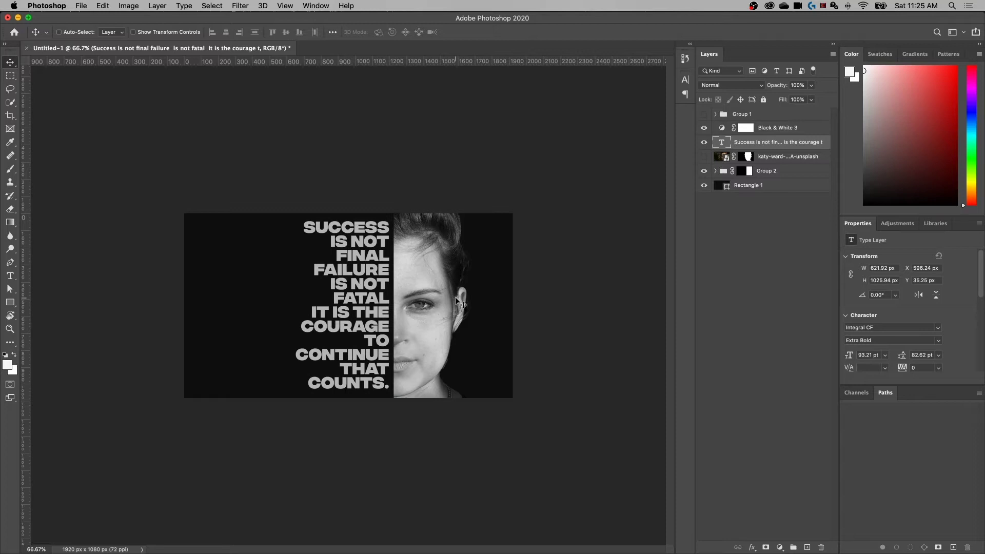
- Select the whole canvas as the reference for aligning the quote text
key("super+a")
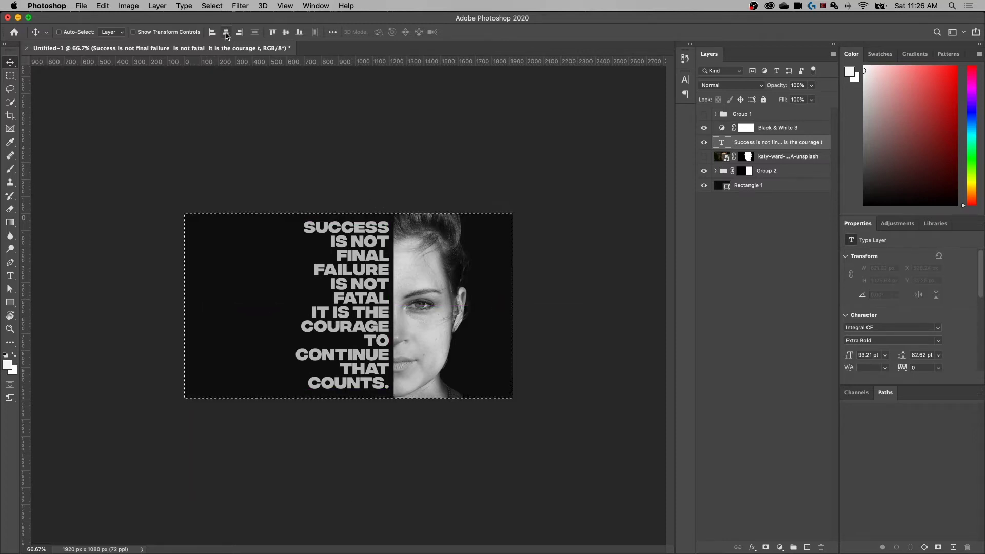